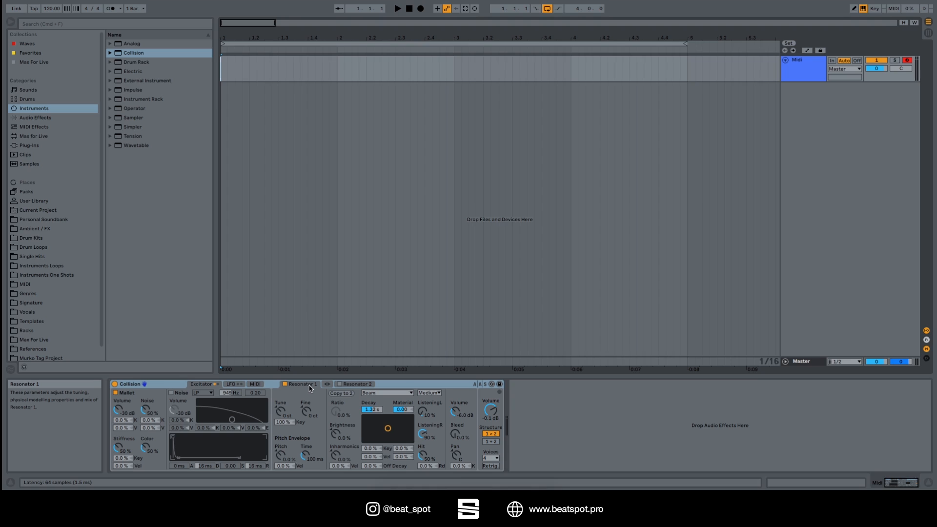
Switch the Mallet exciter off and back on.
{"action": "left_click", "coordinate": [162, 386]}
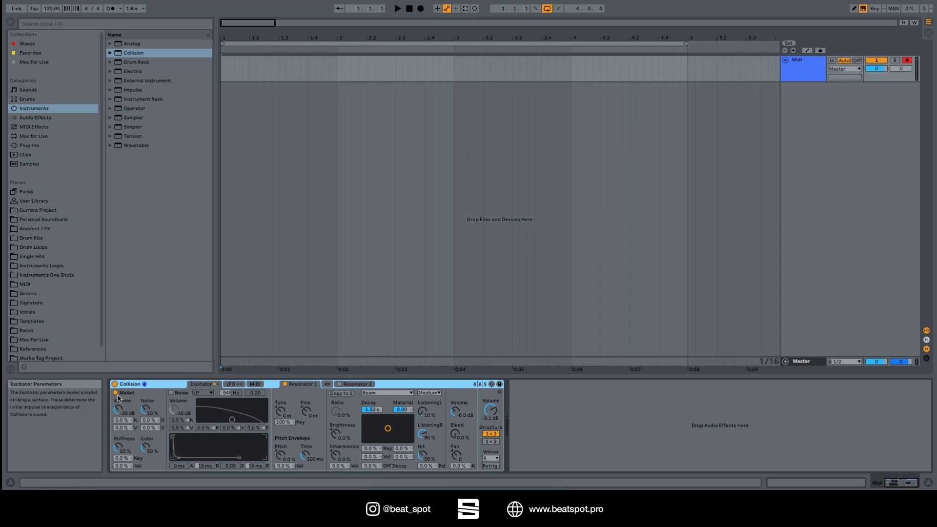
{"action": "left_click", "coordinate": [116, 393]}
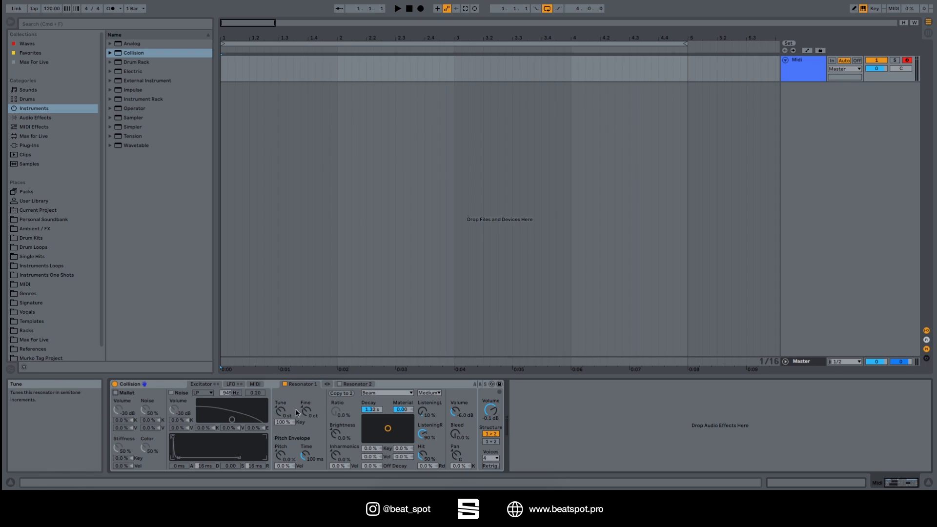
{"action": "left_click", "coordinate": [116, 393]}
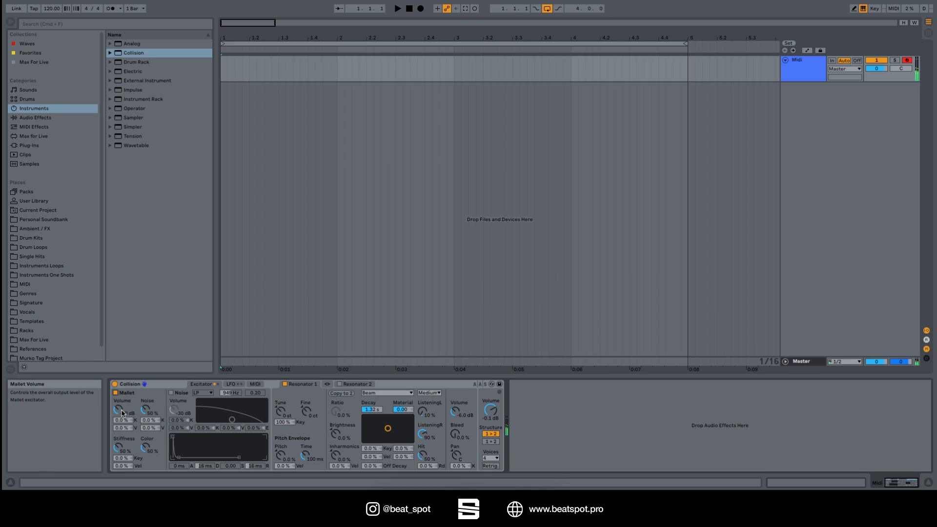
Try the Mallet's volume and stiffness at other settings, restore them, and set its Noise to 51 % and Color to 40 %.
{"action": "left_click_drag", "start_coordinate": [118, 409], "coordinate": [146, 424]}
{"action": "left_click", "coordinate": [148, 411]}
{"action": "left_click_drag", "start_coordinate": [149, 410], "coordinate": [149, 412]}
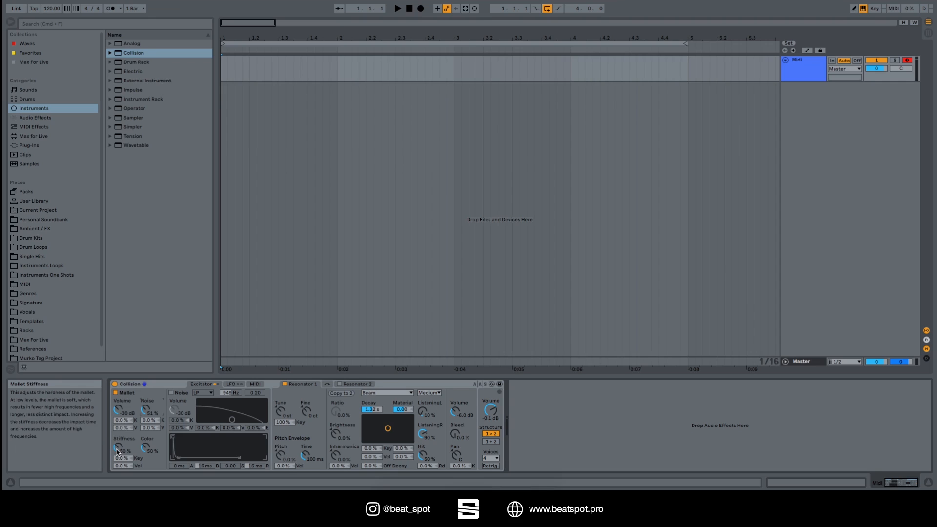
{"action": "key", "text": "a"}
{"action": "double_click", "coordinate": [120, 448]}
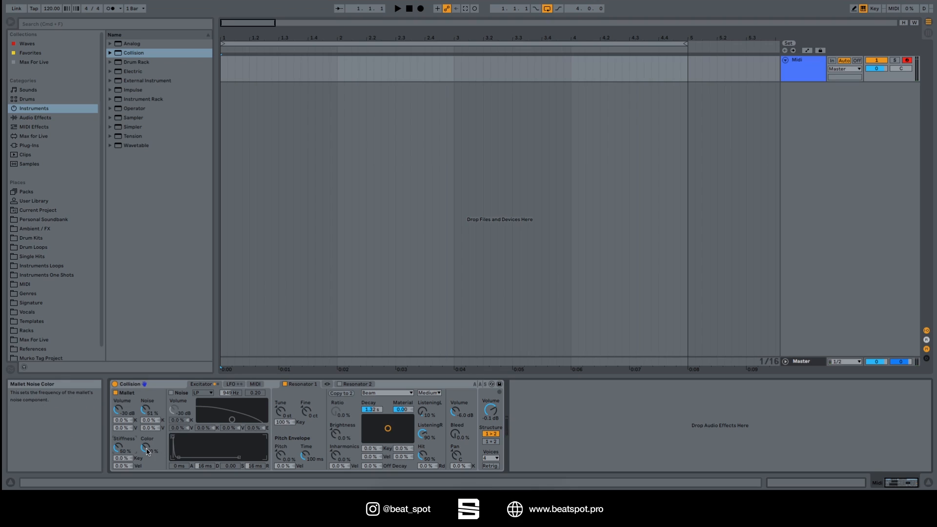
{"action": "key", "text": "a"}
{"action": "left_click_drag", "start_coordinate": [145, 447], "coordinate": [145, 431]}
Enable the Noise exciter, raise its volume, and set its low-pass filter to 908 Hz at 0.72 with a 21 ms envelope decay.
{"action": "left_click", "coordinate": [171, 393]}
{"action": "left_click_drag", "start_coordinate": [231, 420], "coordinate": [261, 411]}
{"action": "left_click_drag", "start_coordinate": [176, 414], "coordinate": [177, 396]}
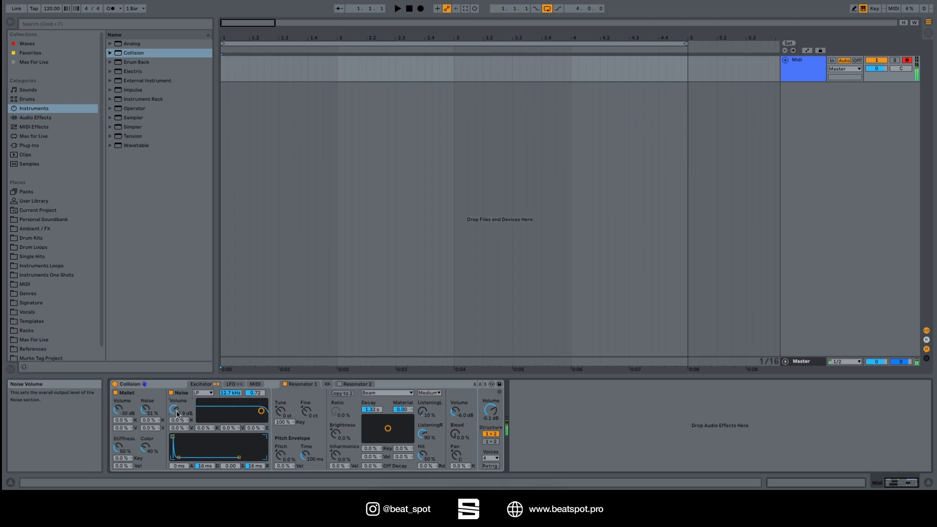
{"action": "mouse_move", "coordinate": [183, 459]}
{"action": "left_mouse_down"}
{"action": "mouse_move", "coordinate": [181, 446]}
{"action": "mouse_move", "coordinate": [203, 445]}
{"action": "mouse_move", "coordinate": [200, 457]}
{"action": "mouse_move", "coordinate": [178, 457]}
{"action": "left_mouse_up"}
{"action": "left_click_drag", "start_coordinate": [261, 411], "coordinate": [232, 411]}
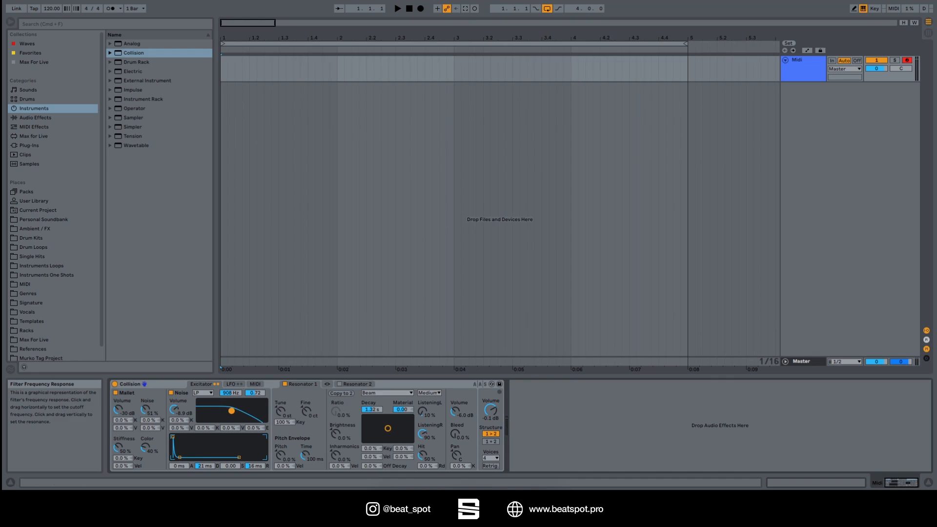
Enable LFO 1 and LFO 2, check the modulation destinations, and set LFO 1's destination A amount to -20 %.
{"action": "left_click", "coordinate": [237, 385]}
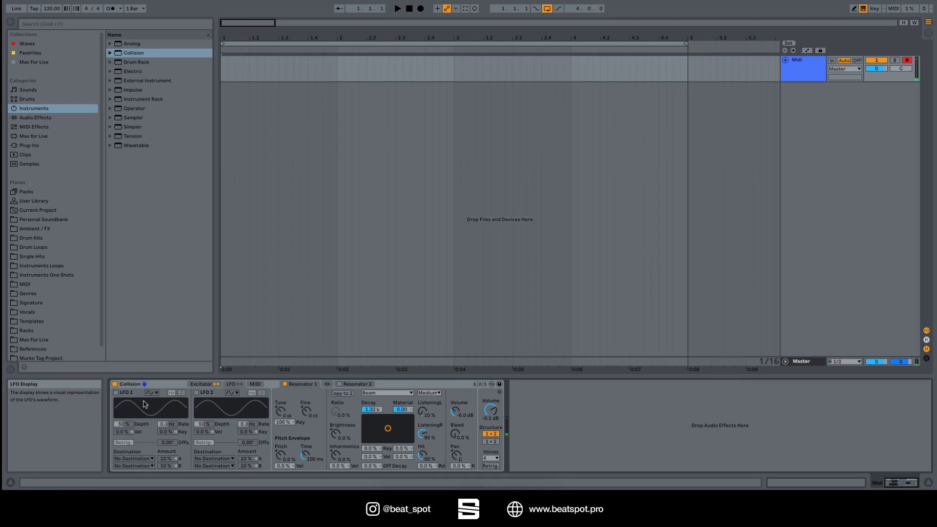
{"action": "left_click", "coordinate": [117, 393]}
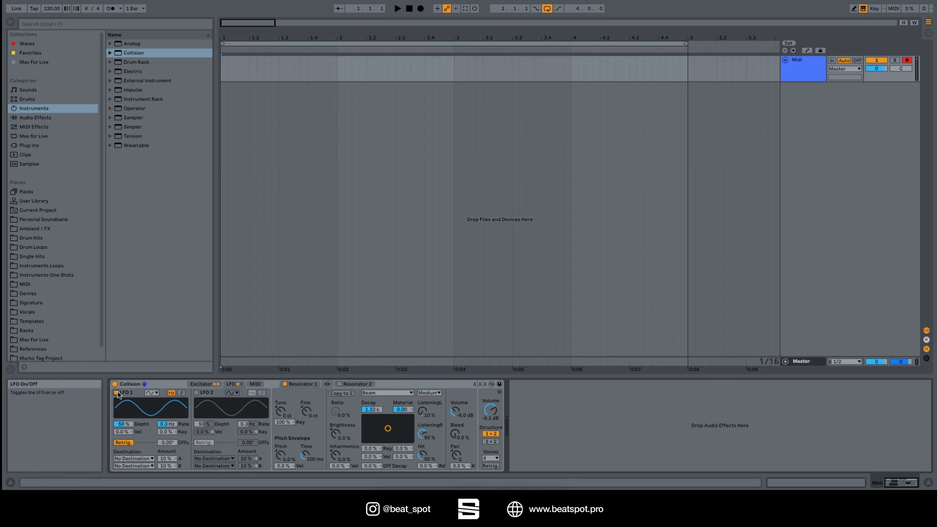
{"action": "left_click", "coordinate": [197, 393]}
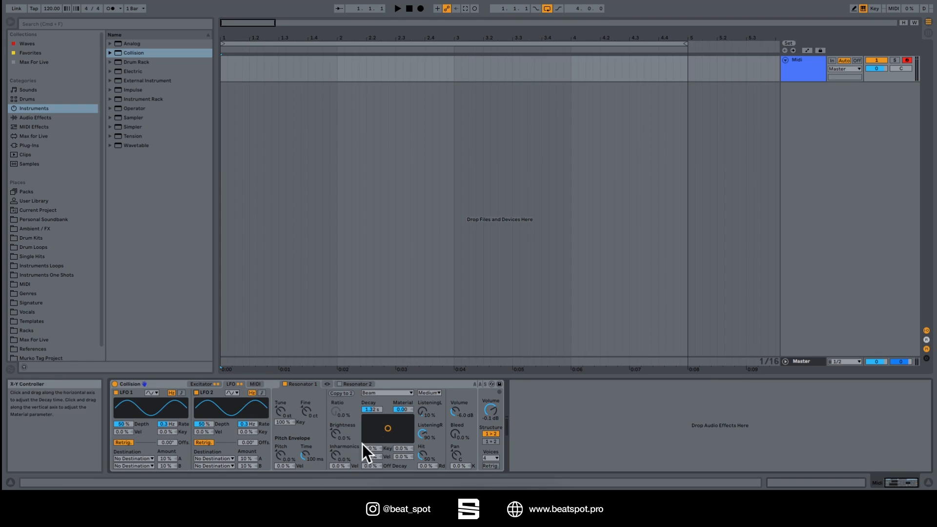
{"action": "left_click", "coordinate": [136, 464]}
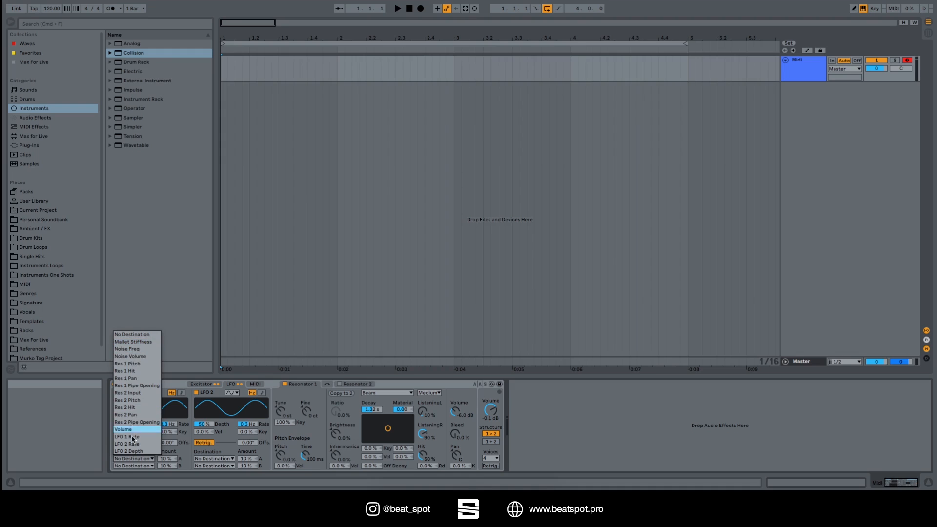
{"action": "left_click", "coordinate": [151, 461]}
{"action": "left_click_drag", "start_coordinate": [166, 459], "coordinate": [166, 462]}
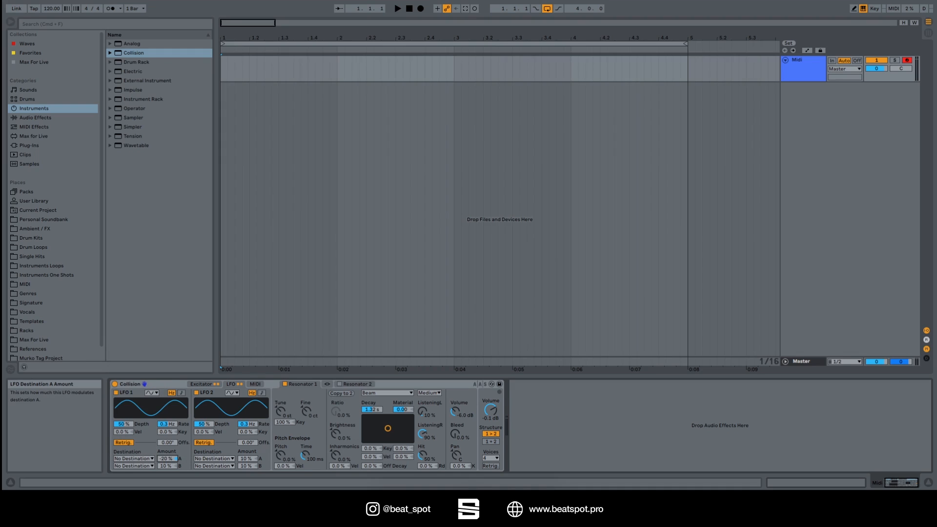
Try Resonator 1's Tune at -10 st, restore it to 0 st, and set Fine to -1 ct.
{"action": "left_click", "coordinate": [201, 384]}
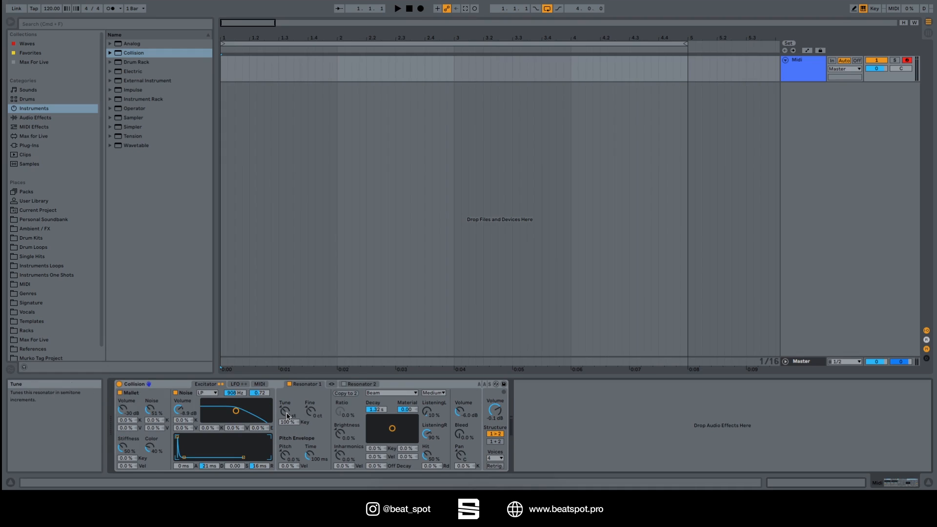
{"action": "left_click_drag", "start_coordinate": [287, 416], "coordinate": [298, 422]}
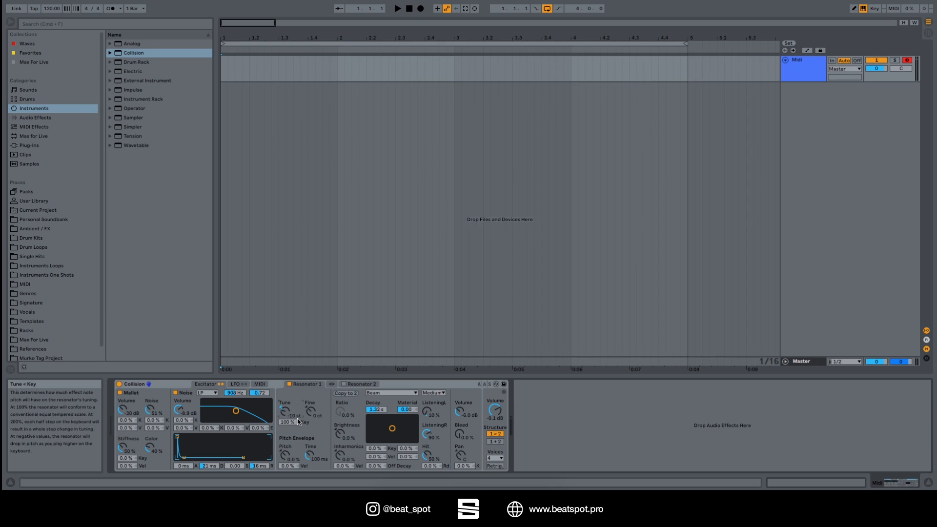
{"action": "left_click_drag", "start_coordinate": [310, 411], "coordinate": [310, 414]}
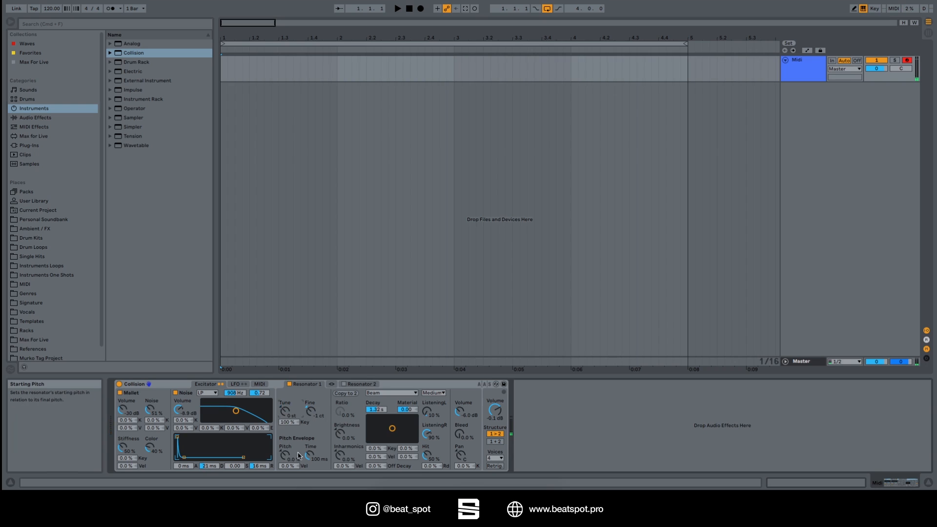
Try different pitch envelope Pitch and Time values and Tune key tracking on Resonator 1, and reset them to their defaults.
{"action": "left_click_drag", "start_coordinate": [284, 458], "coordinate": [310, 455]}
{"action": "double_click", "coordinate": [310, 457]}
{"action": "double_click", "coordinate": [285, 457]}
{"action": "mouse_move", "coordinate": [287, 422]}
{"action": "left_mouse_down"}
{"action": "mouse_move", "coordinate": [287, 407]}
{"action": "mouse_move", "coordinate": [283, 424]}
{"action": "left_mouse_up"}
{"action": "double_click", "coordinate": [287, 422]}
Set Resonator 1's Brightness to 38 %, Inharmonics to 6.2 % and right listening position to 75 %, and lower Material and the left listening position.
{"action": "left_click_drag", "start_coordinate": [344, 439], "coordinate": [343, 414]}
{"action": "left_click_drag", "start_coordinate": [340, 455], "coordinate": [341, 445]}
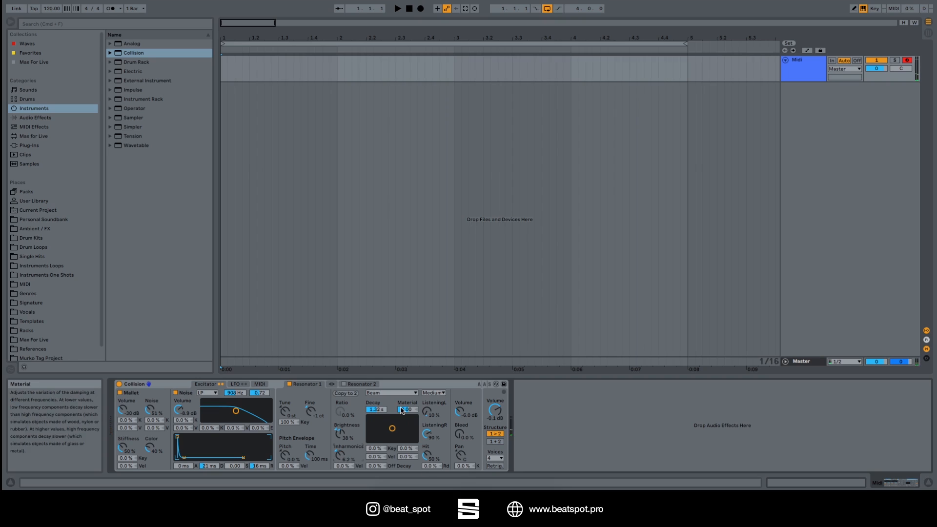
{"action": "left_click_drag", "start_coordinate": [404, 411], "coordinate": [404, 366]}
{"action": "left_click_drag", "start_coordinate": [409, 414], "coordinate": [427, 439]}
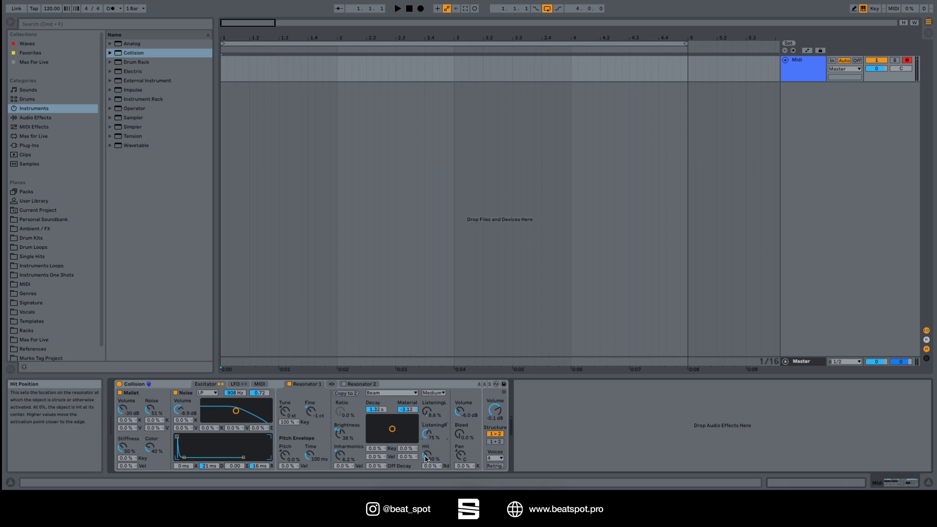
{"action": "left_click_drag", "start_coordinate": [426, 459], "coordinate": [426, 483]}
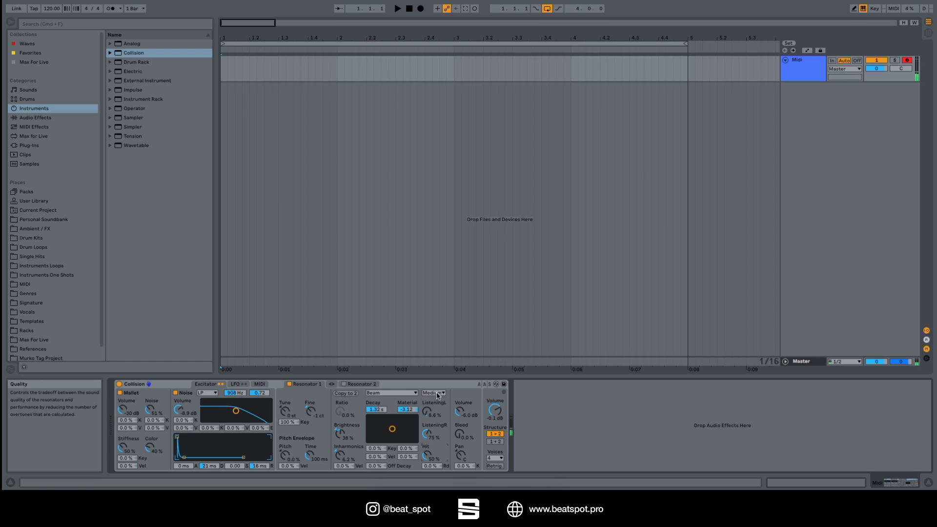
Audition Resonator 1 as Marimba, String, Membrane, Plate, Pipe and Tube, and return its resonance type to Beam.
{"action": "left_click", "coordinate": [393, 393]}
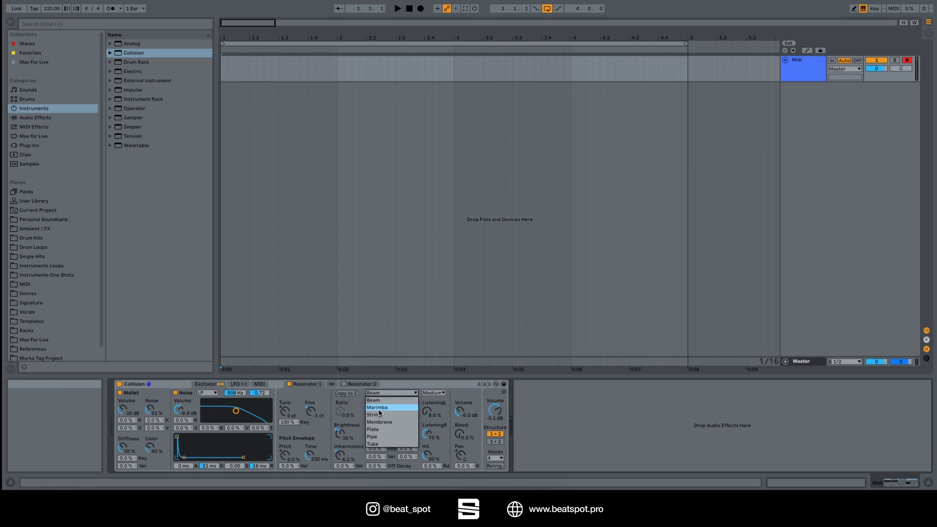
{"action": "left_click", "coordinate": [379, 408]}
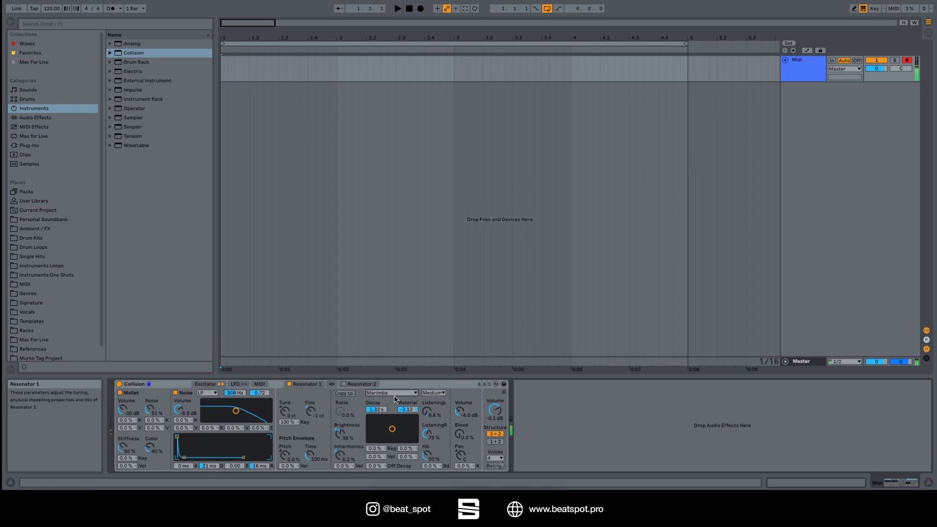
{"action": "left_click", "coordinate": [394, 393]}
{"action": "left_click", "coordinate": [387, 413]}
{"action": "left_click", "coordinate": [393, 393]}
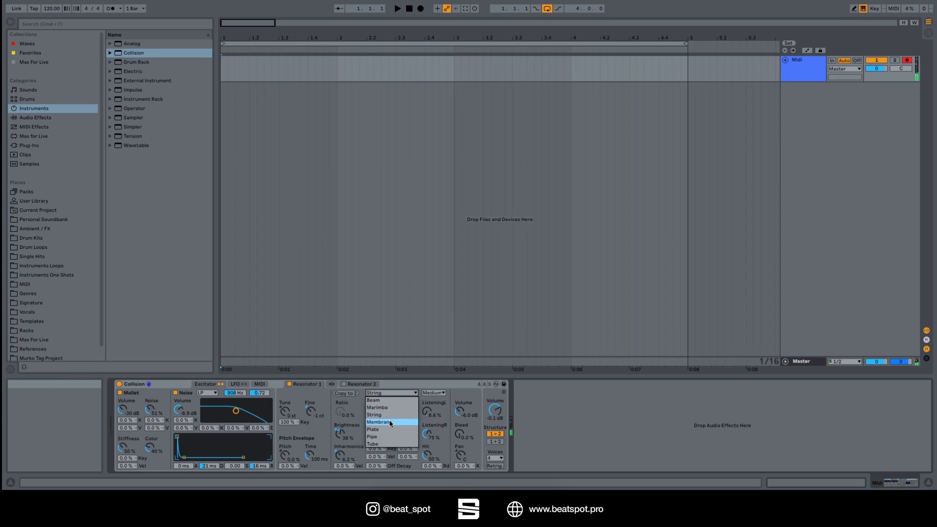
{"action": "left_click", "coordinate": [391, 422]}
{"action": "left_click", "coordinate": [391, 393]}
{"action": "left_click", "coordinate": [386, 429]}
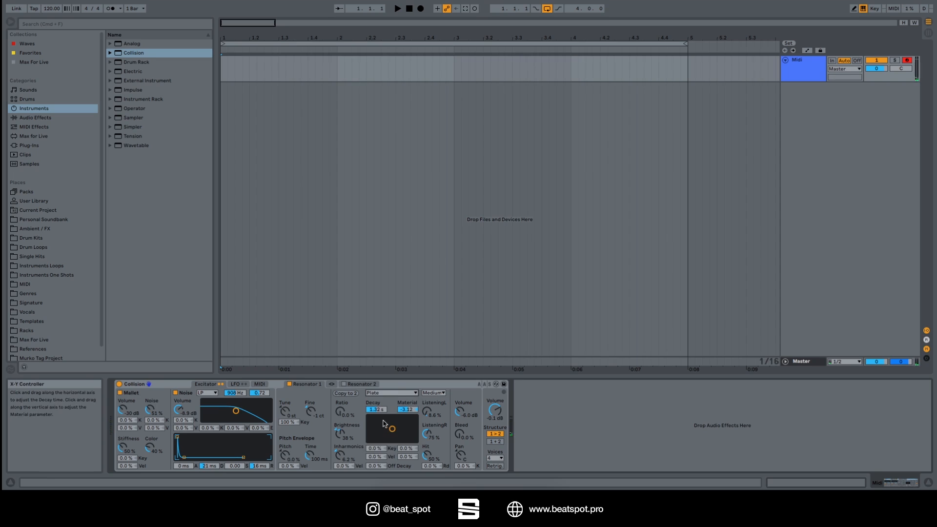
{"action": "left_click", "coordinate": [392, 393]}
{"action": "left_click", "coordinate": [381, 432]}
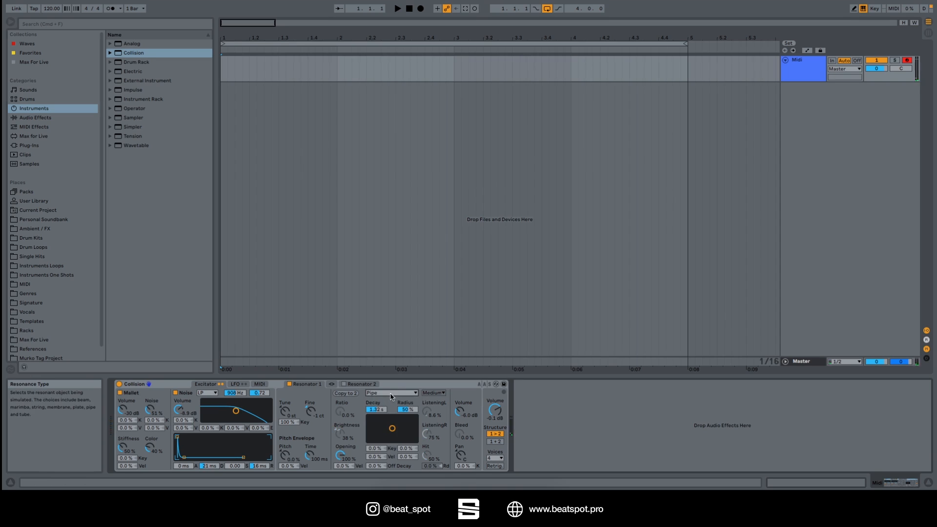
{"action": "left_click", "coordinate": [392, 393]}
{"action": "left_click", "coordinate": [383, 441]}
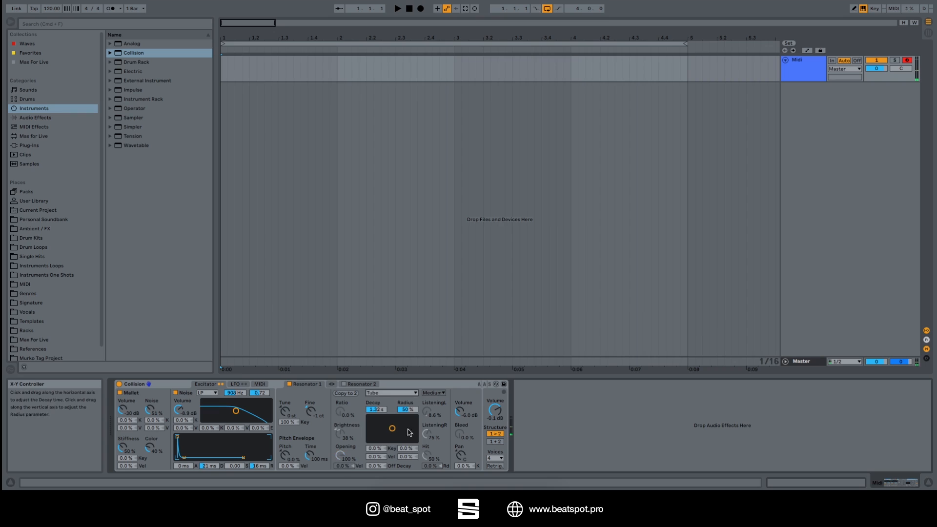
{"action": "left_click", "coordinate": [400, 392]}
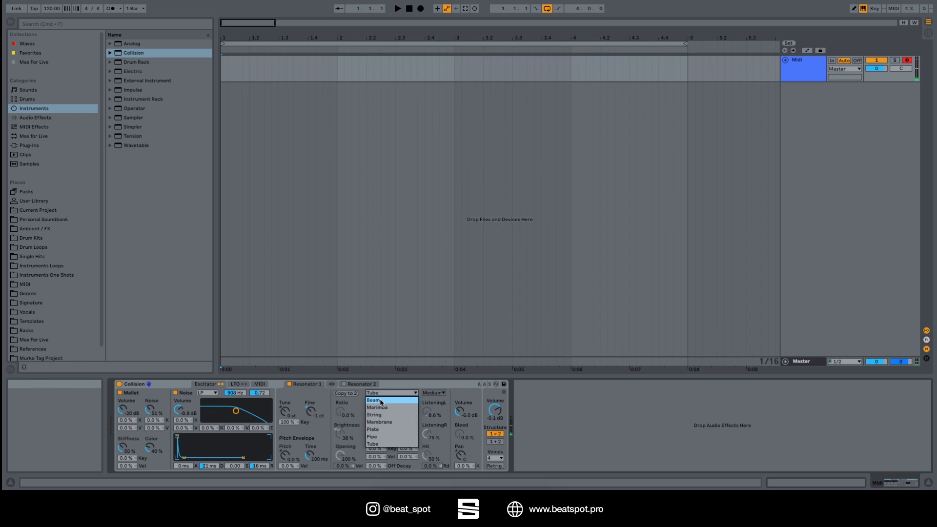
{"action": "left_click", "coordinate": [381, 401]}
Compare Resonator 1's Basic and Full quality settings and return to Medium.
{"action": "left_click", "coordinate": [428, 394]}
{"action": "left_click", "coordinate": [434, 399]}
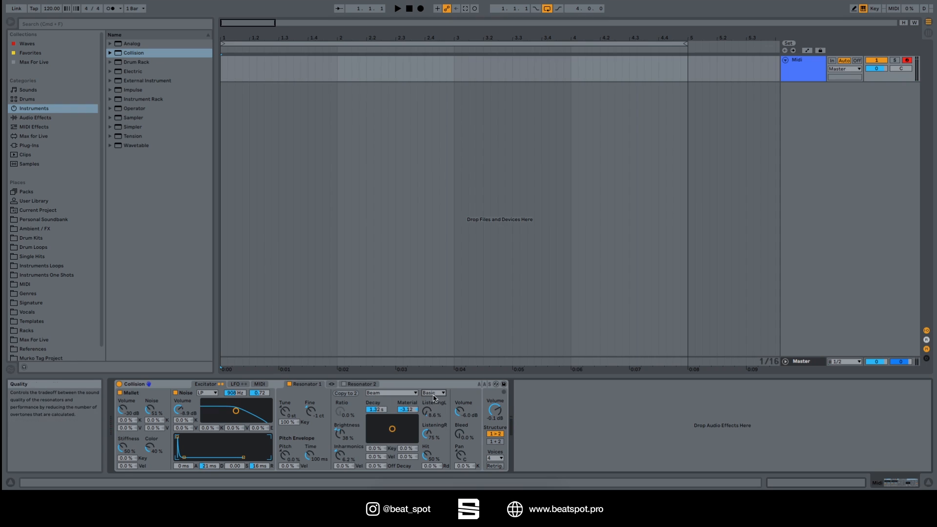
{"action": "left_click", "coordinate": [432, 394]}
{"action": "left_click", "coordinate": [433, 419]}
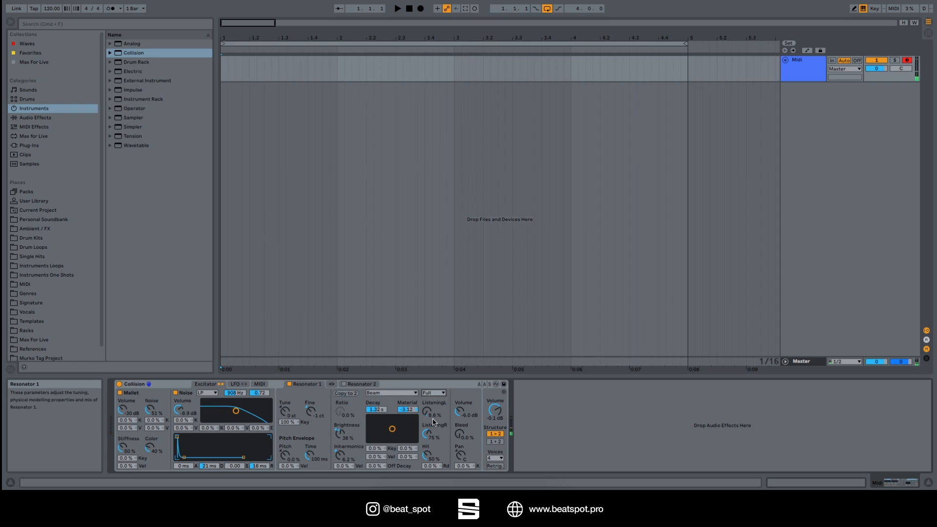
{"action": "left_click", "coordinate": [434, 393]}
{"action": "left_click", "coordinate": [436, 415]}
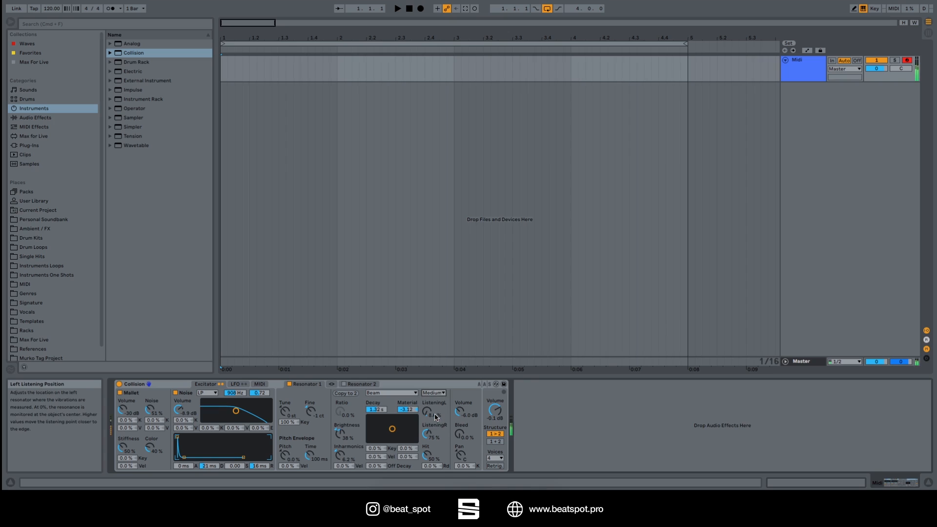
Link the two resonators for joint editing and set their volume to -5.2 dB and Bleed to 51 %.
{"action": "left_click", "coordinate": [361, 384]}
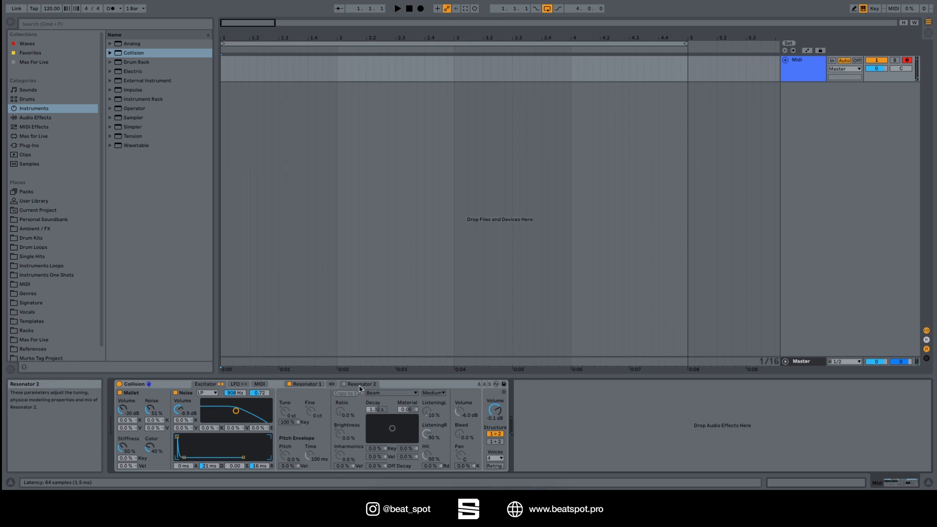
{"action": "left_click", "coordinate": [332, 385]}
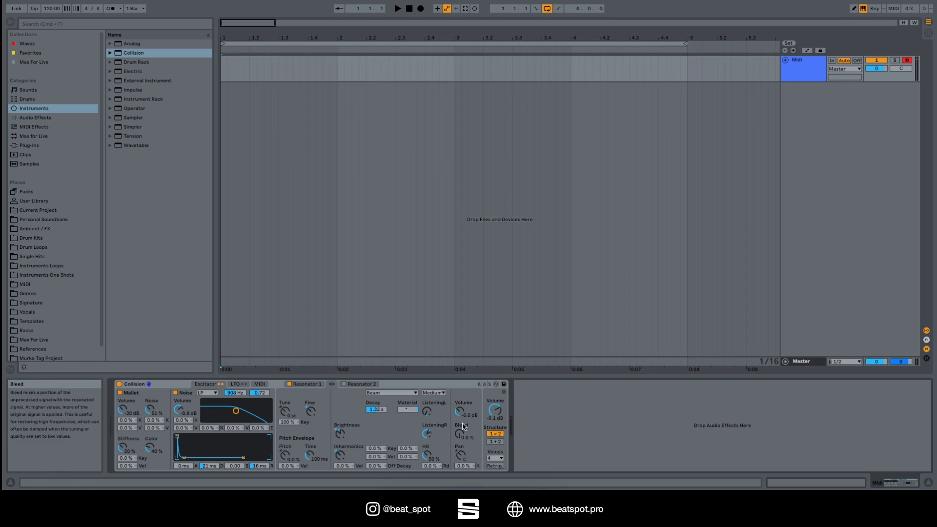
{"action": "mouse_move", "coordinate": [460, 412]}
{"action": "left_mouse_down"}
{"action": "mouse_move", "coordinate": [459, 430]}
{"action": "mouse_move", "coordinate": [459, 387]}
{"action": "mouse_move", "coordinate": [460, 419]}
{"action": "left_mouse_up"}
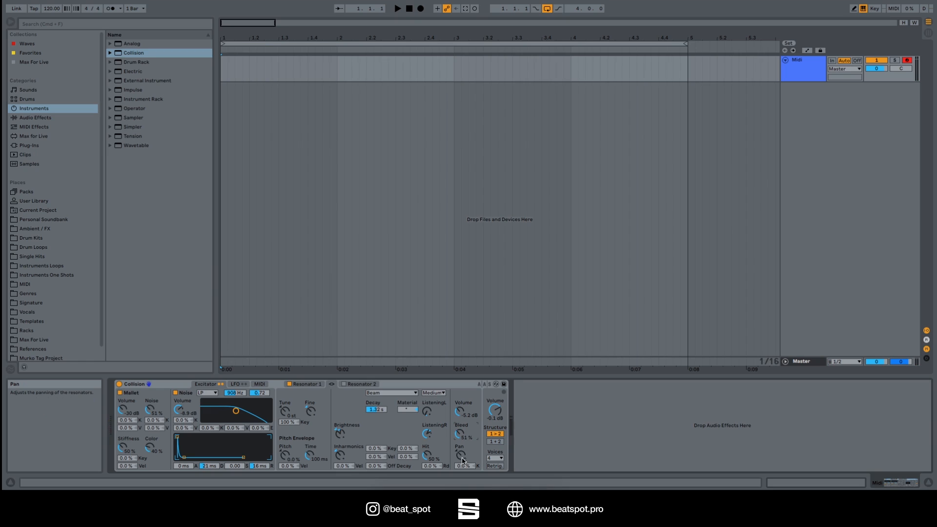
Try the resonators' Pan and re-center it, set its key tracking to 500 %, and play in different octaves.
{"action": "left_click_drag", "start_coordinate": [463, 460], "coordinate": [466, 434]}
{"action": "key", "text": "Delete"}
{"action": "left_click_drag", "start_coordinate": [465, 469], "coordinate": [465, 410]}
{"action": "key", "text": "x"}
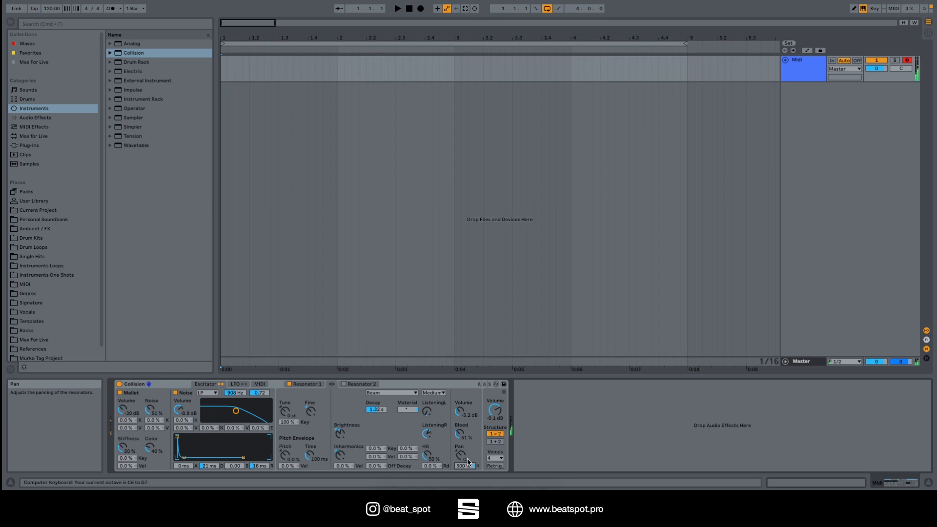
{"action": "key", "text": "z"}
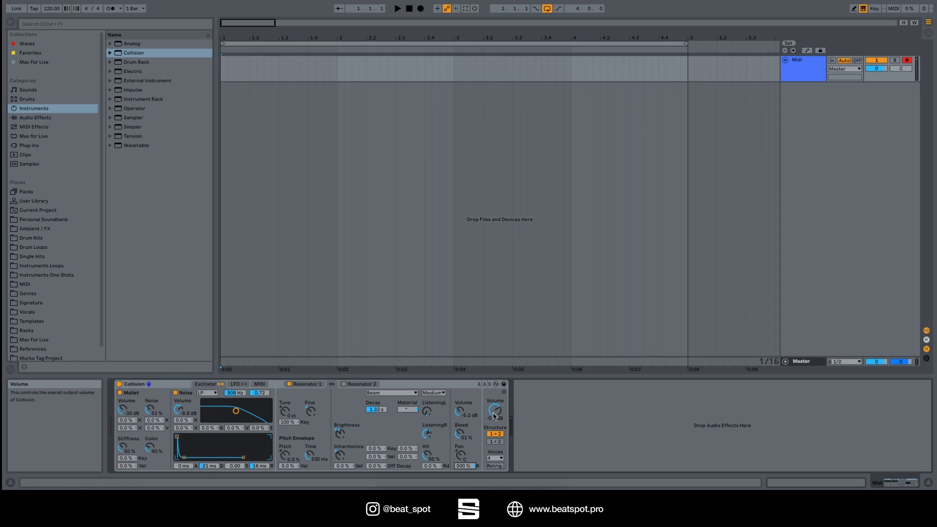
Lower Collision's output volume to -5.0 dB, turn on Resonator 2, and compare the parallel structure before selecting serial.
{"action": "mouse_move", "coordinate": [494, 416]}
{"action": "left_mouse_down"}
{"action": "mouse_move", "coordinate": [494, 403]}
{"action": "mouse_move", "coordinate": [494, 421]}
{"action": "left_mouse_up"}
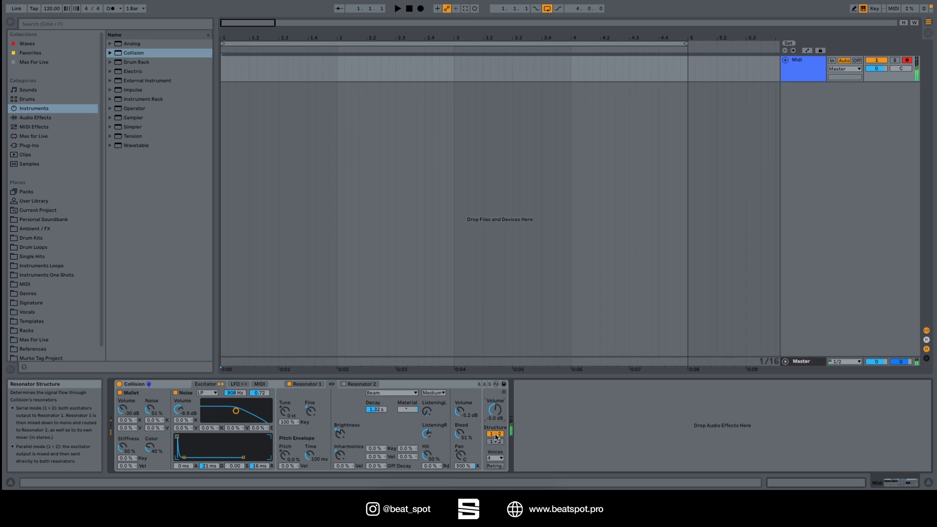
{"action": "left_click", "coordinate": [498, 442]}
{"action": "left_click", "coordinate": [343, 385]}
{"action": "left_click", "coordinate": [496, 434]}
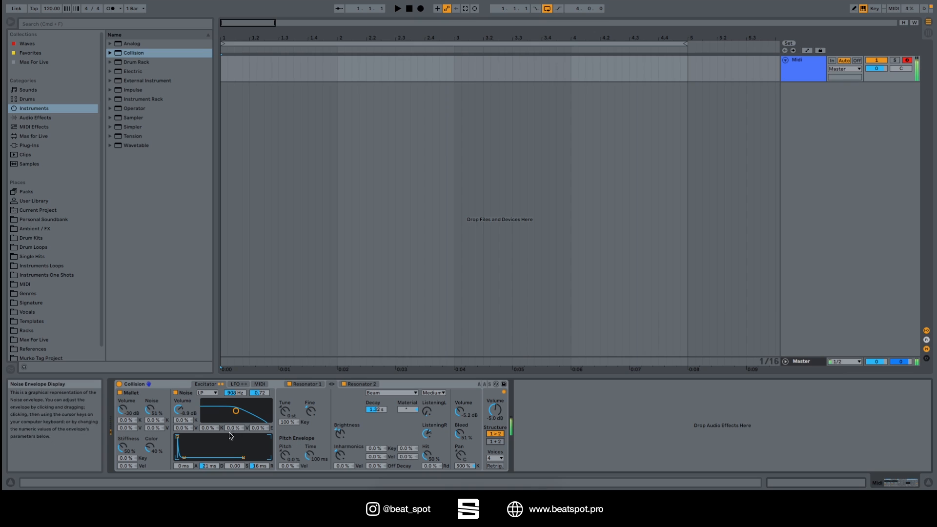
Lower Collision's output volume and the resonators' volume to -11 dB each, and try the parallel structure before returning to serial.
{"action": "left_click_drag", "start_coordinate": [495, 409], "coordinate": [459, 424]}
{"action": "left_click", "coordinate": [496, 442]}
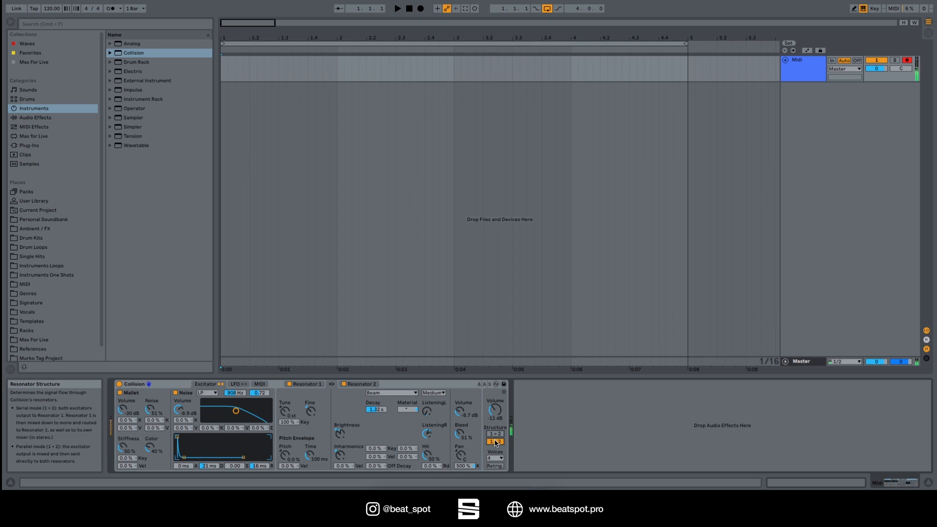
{"action": "left_click", "coordinate": [496, 434]}
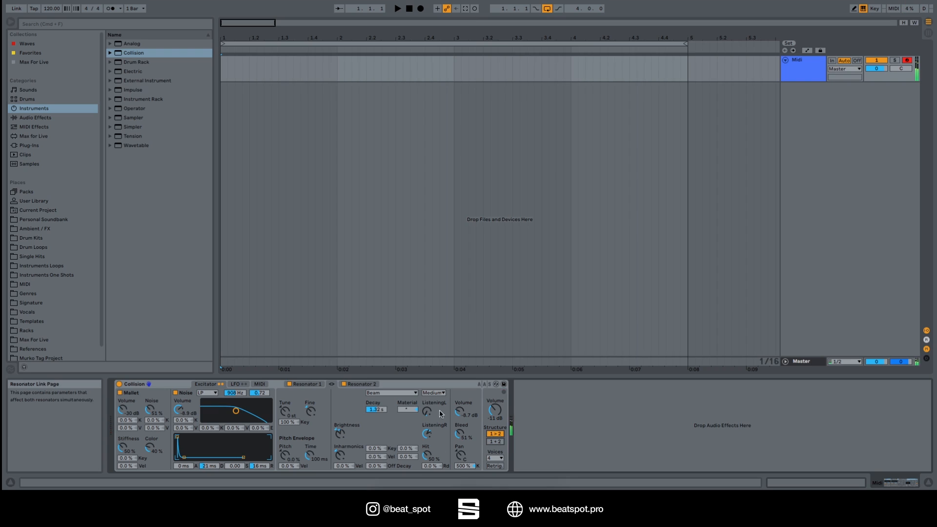
{"action": "left_click_drag", "start_coordinate": [461, 411], "coordinate": [461, 422]}
Set Collision's voices to Mono, compare it with higher voice counts, and return to Mono.
{"action": "left_click", "coordinate": [497, 458]}
{"action": "left_click", "coordinate": [494, 393]}
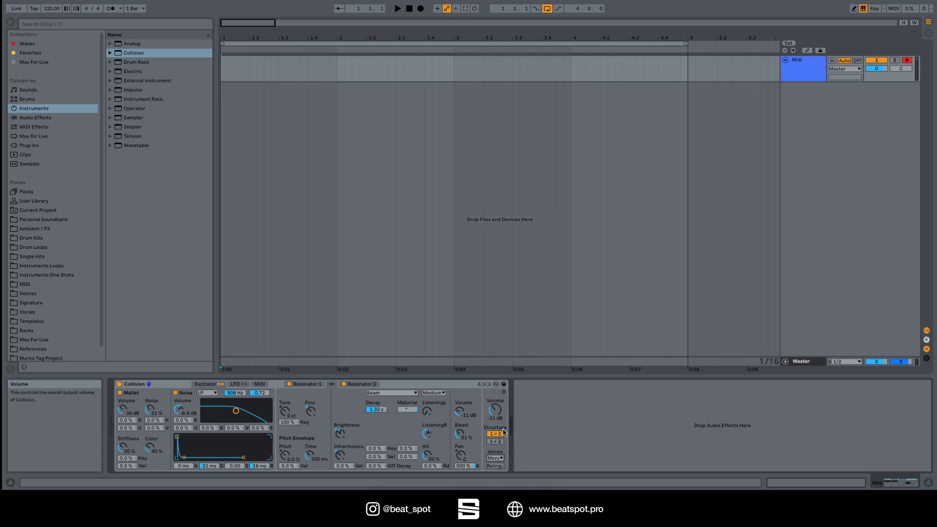
{"action": "left_click", "coordinate": [499, 459]}
{"action": "left_click", "coordinate": [495, 429]}
{"action": "left_click", "coordinate": [498, 459]}
{"action": "left_click", "coordinate": [499, 441]}
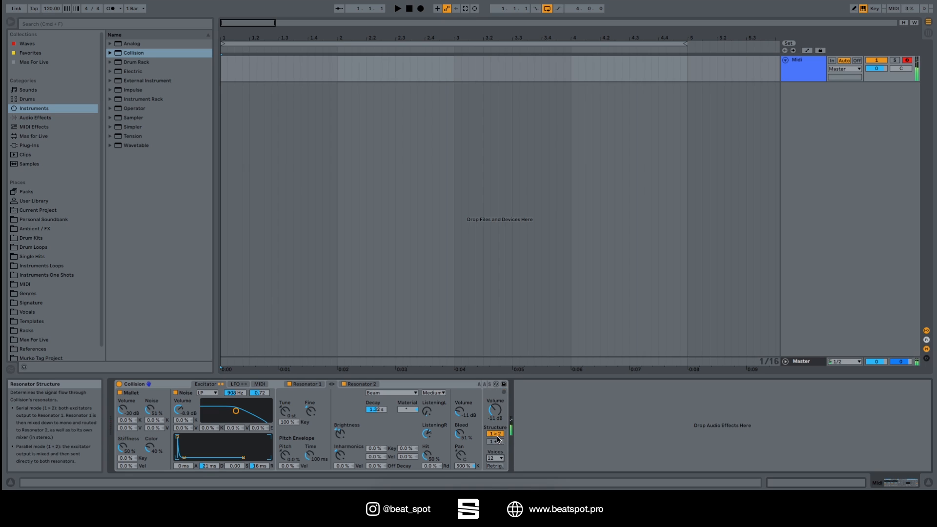
{"action": "left_click", "coordinate": [498, 459]}
{"action": "left_click", "coordinate": [494, 393]}
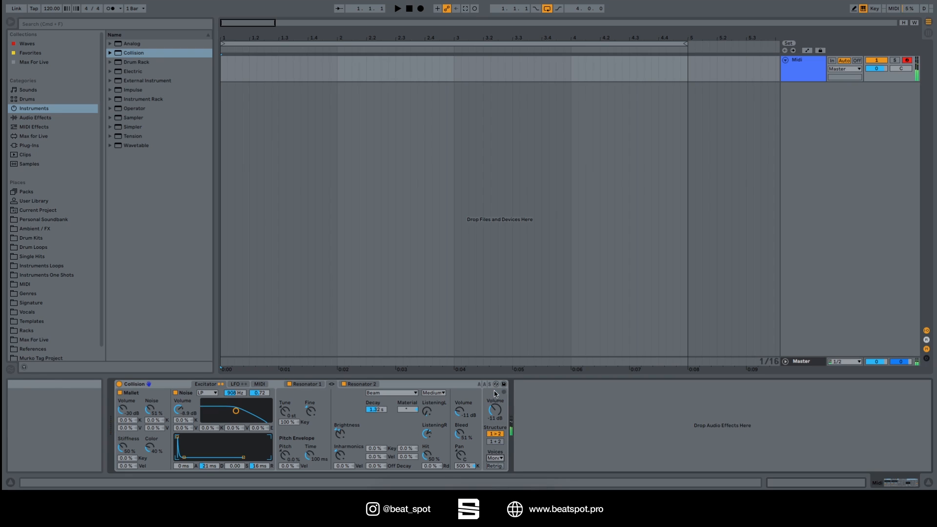
Set Collision's voices to 2 and enable Retrigger.
{"action": "left_click", "coordinate": [494, 458]}
{"action": "left_click", "coordinate": [496, 400]}
{"action": "left_click", "coordinate": [495, 466]}
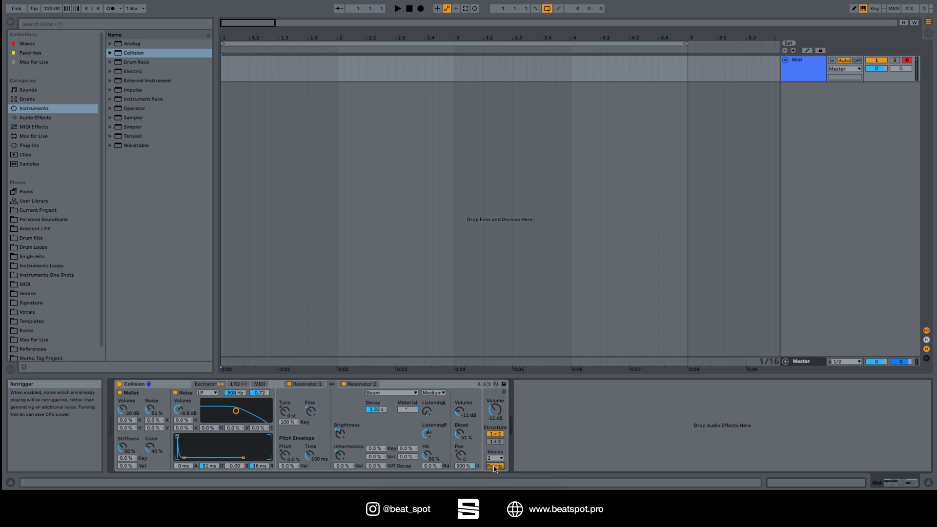